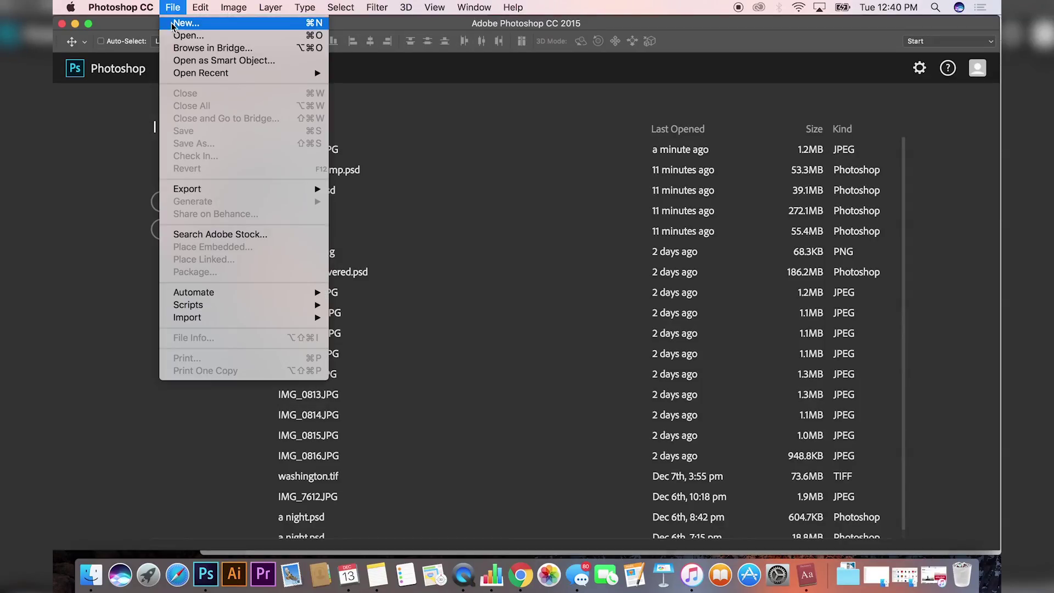
- In the New document settings, enter width 3240 px, height 3240 px and resolution 72 pixels/inch
{"action": "left_click", "coordinate": [186, 22]}
{"action": "double_click", "coordinate": [420, 203]}
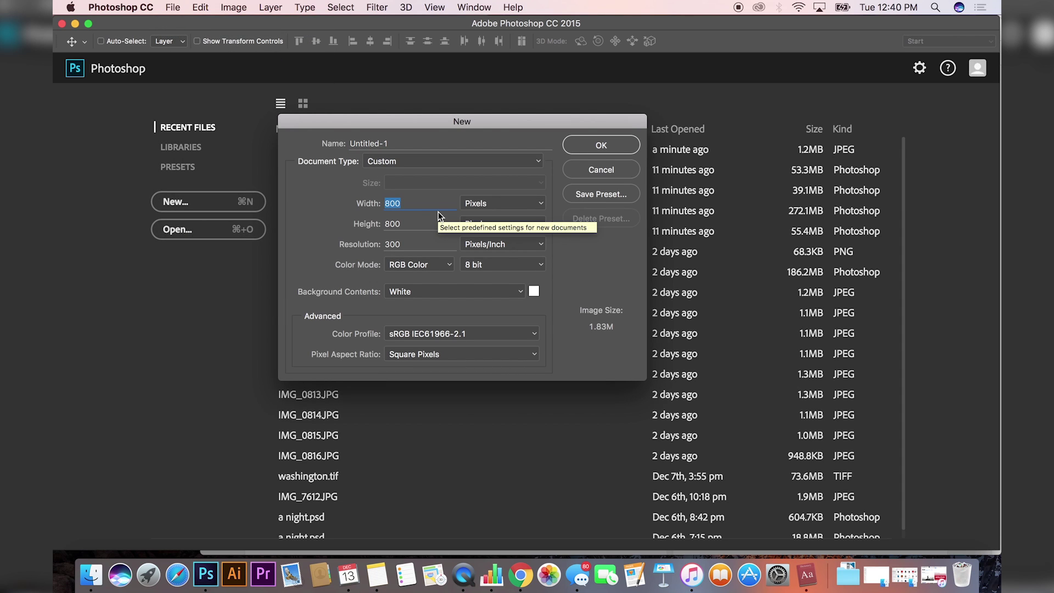
{"action": "type", "text": "1080"}
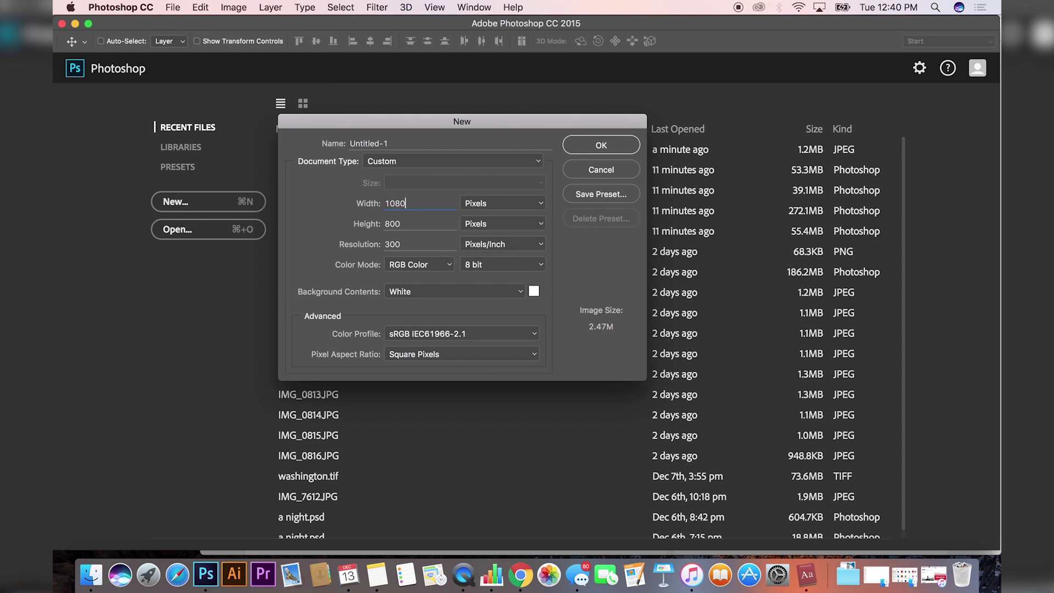
{"action": "key", "text": "Tab"}
{"action": "type", "text": "1080"}
{"action": "double_click", "coordinate": [417, 201]}
{"action": "type", "text": "3"}
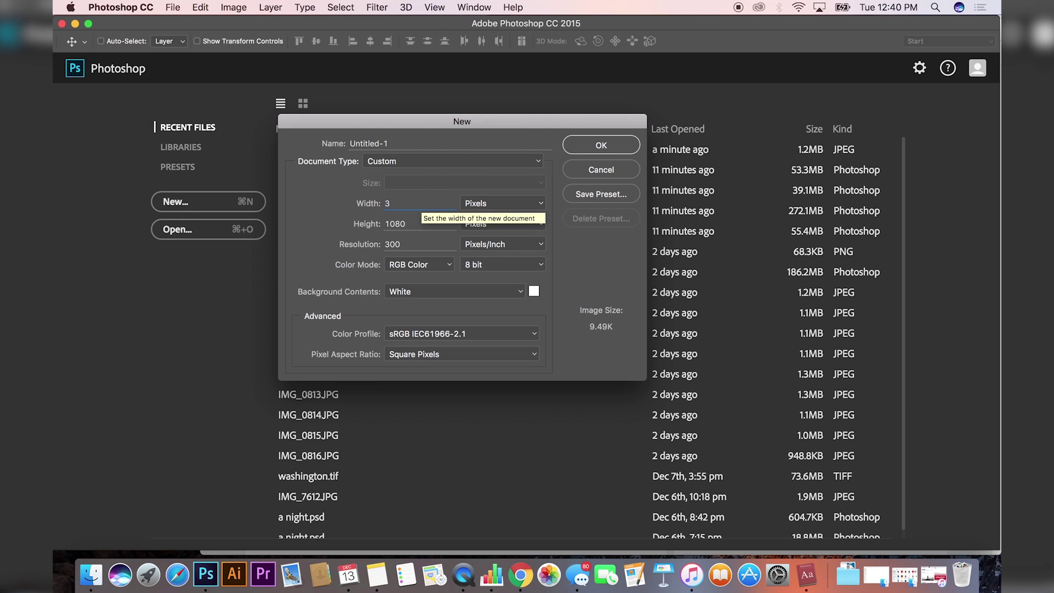
{"action": "type", "text": "240"}
{"action": "key", "text": "Tab"}
{"action": "type", "text": "3240"}
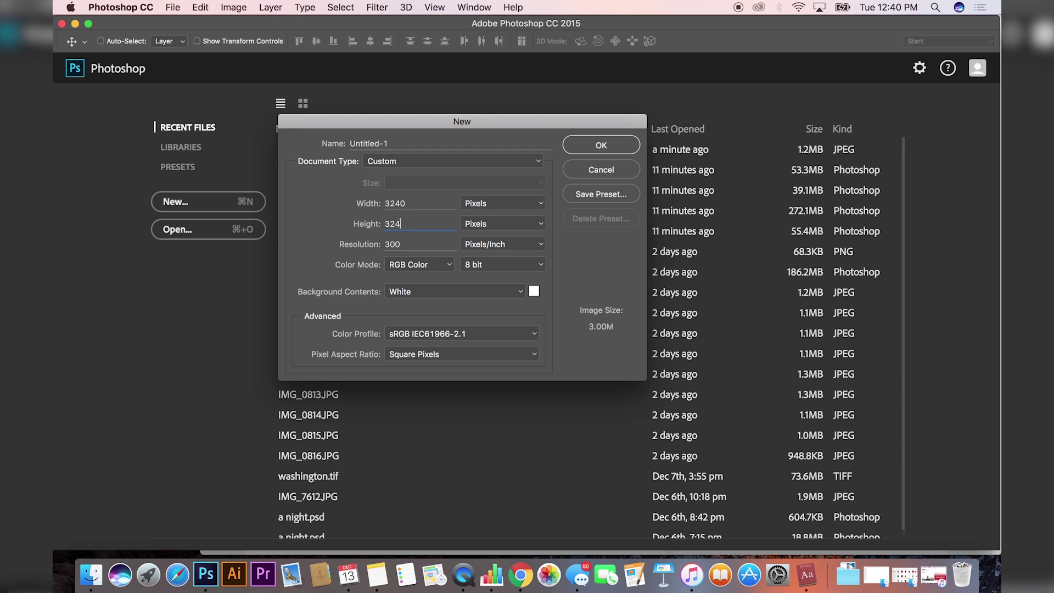
{"action": "key", "text": "Tab"}
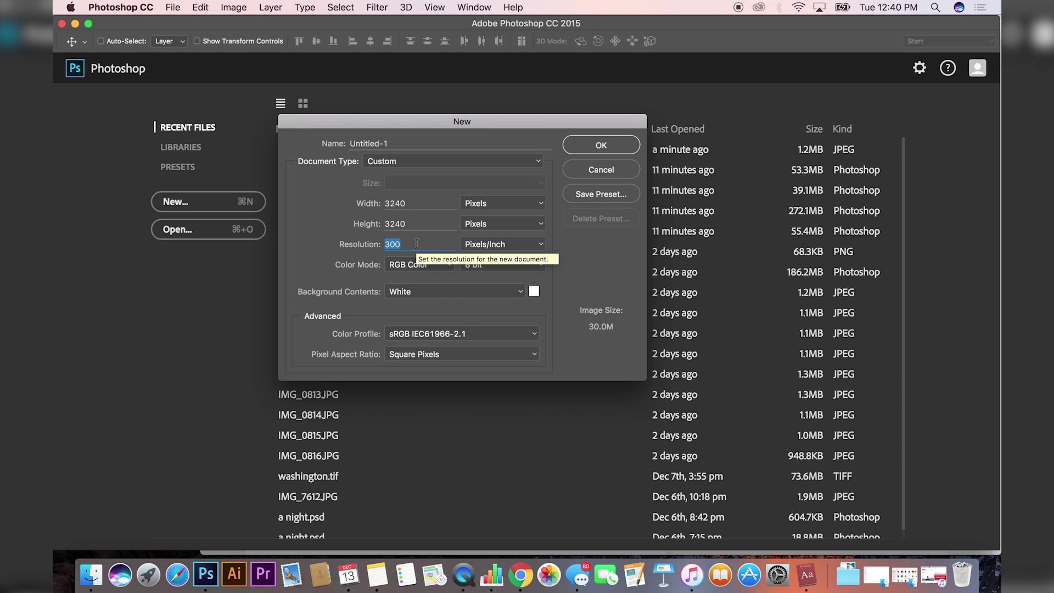
{"action": "type", "text": "72"}
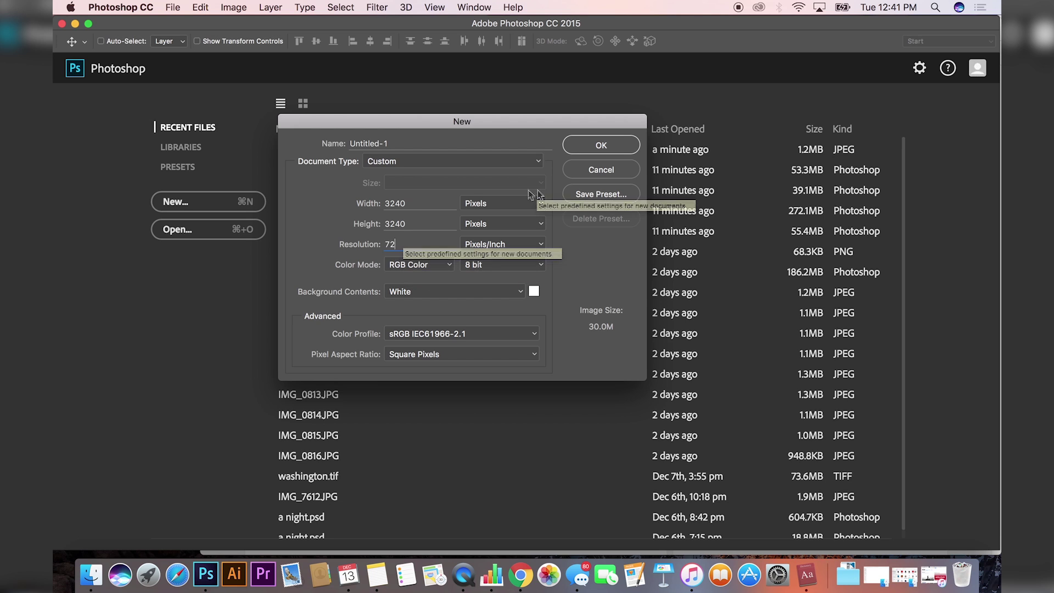
- Create the blank document and set a New Guide Layout of 3 columns with no gutter
{"action": "key", "text": "Return"}
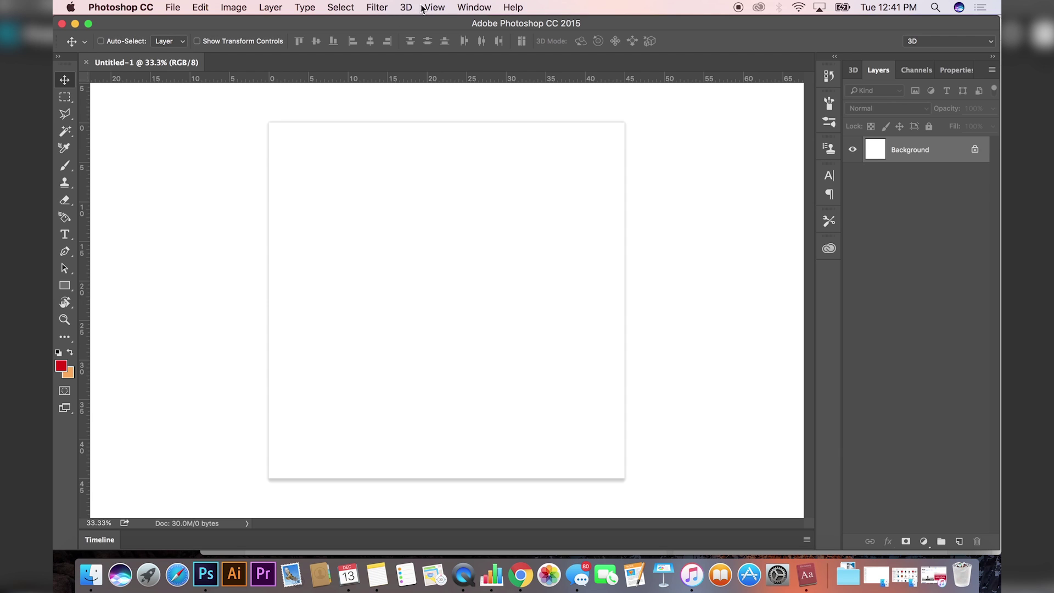
{"action": "left_click", "coordinate": [432, 7]}
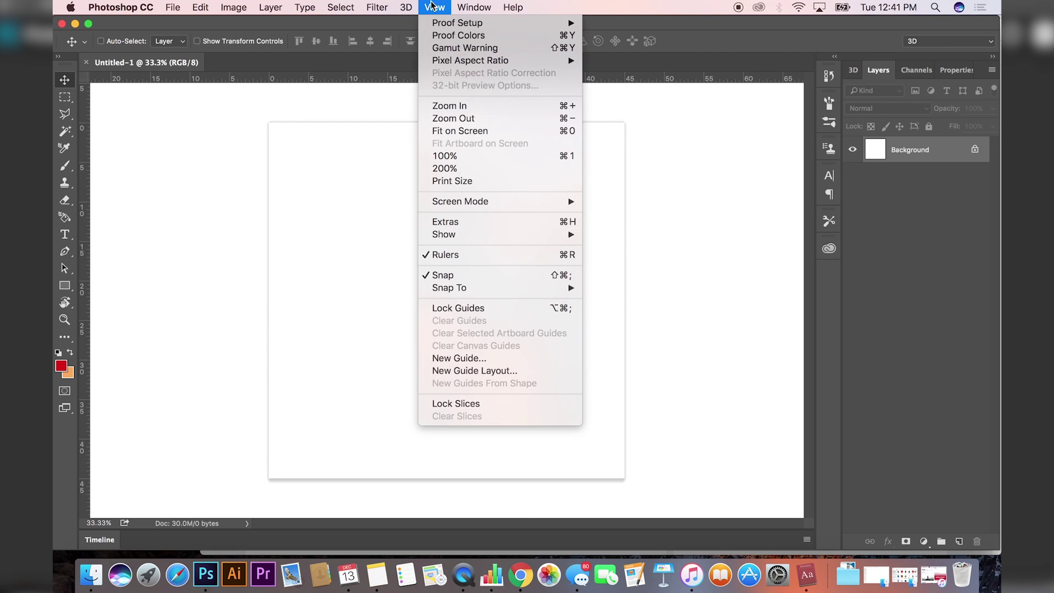
{"action": "left_click", "coordinate": [477, 372]}
{"action": "left_click_drag", "start_coordinate": [483, 153], "coordinate": [724, 145]}
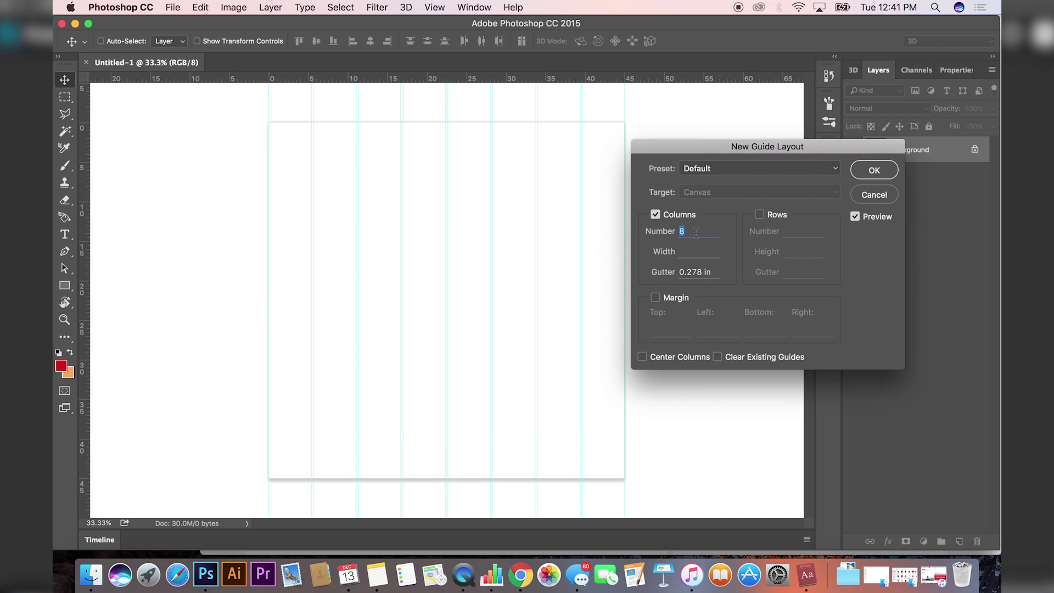
{"action": "key", "text": "BackSpace"}
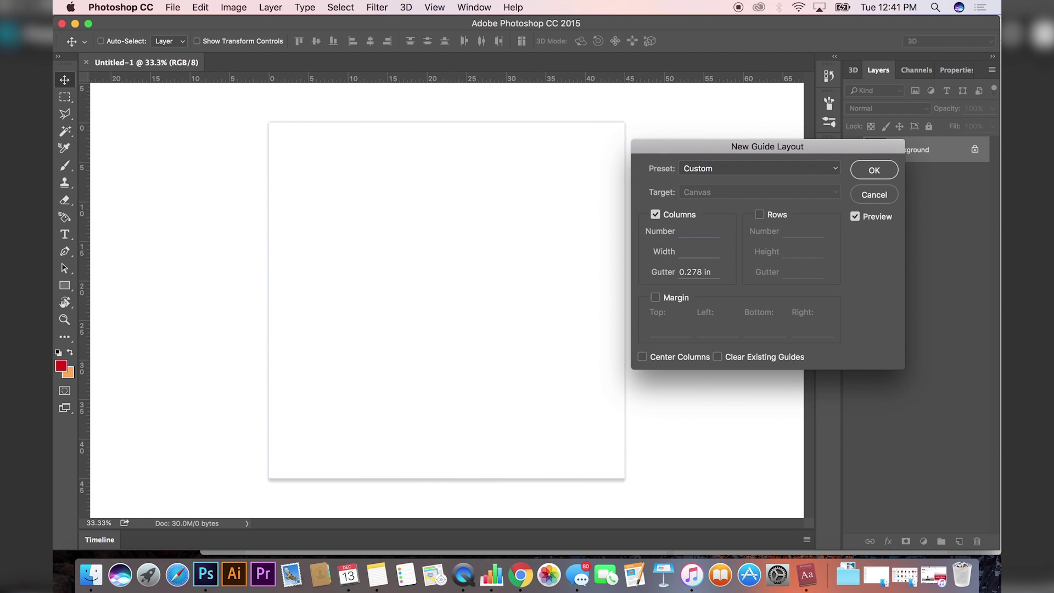
{"action": "type", "text": "3"}
{"action": "double_click", "coordinate": [692, 273]}
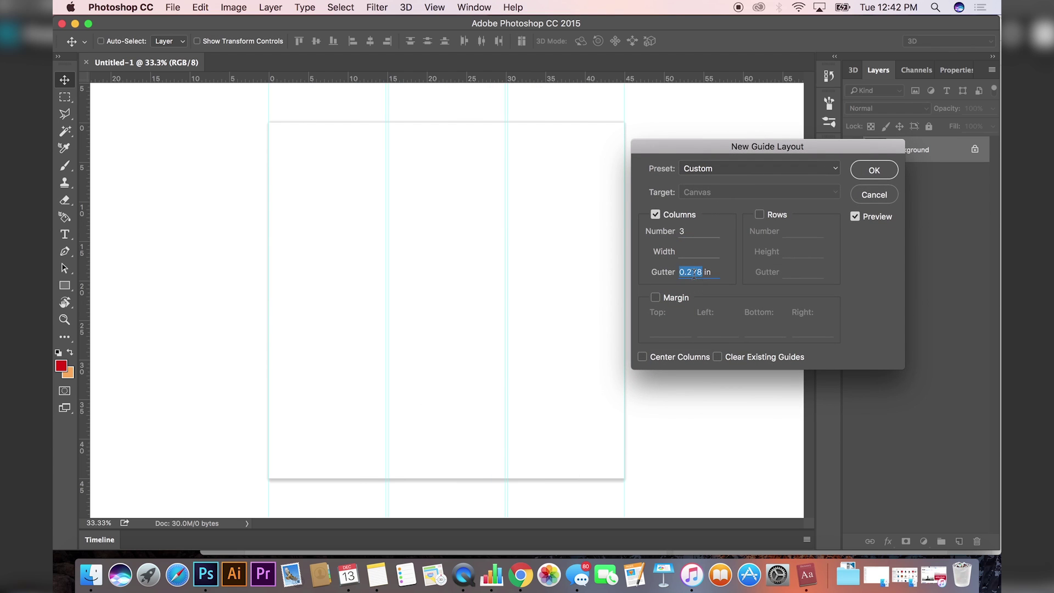
{"action": "key", "text": "BackSpace"}
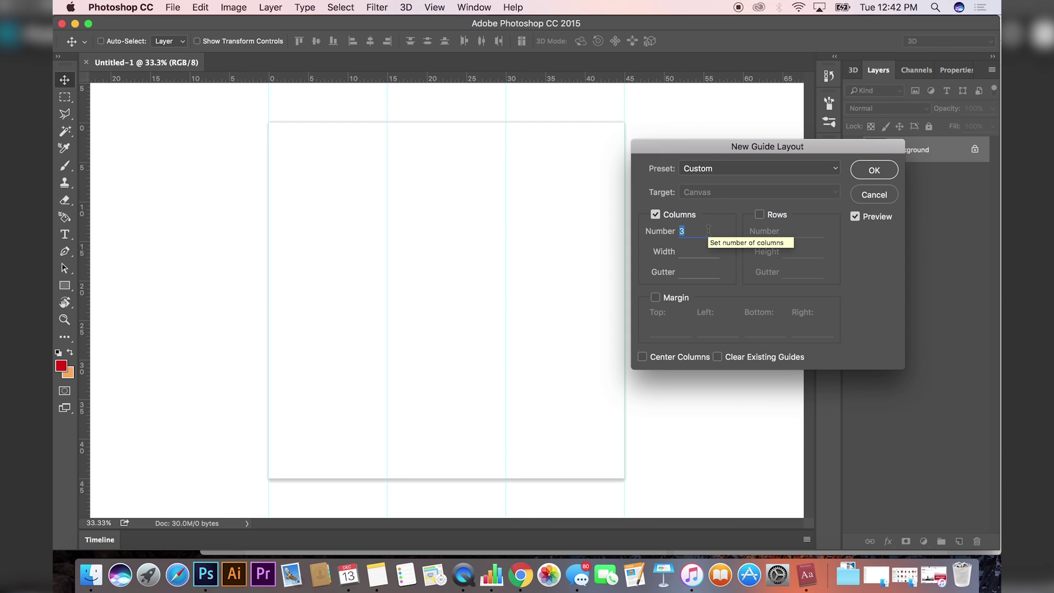
- Add 3 rows with no gutter and apply the 3×3 guide grid
{"action": "left_click", "coordinate": [776, 215]}
{"action": "left_click", "coordinate": [797, 232]}
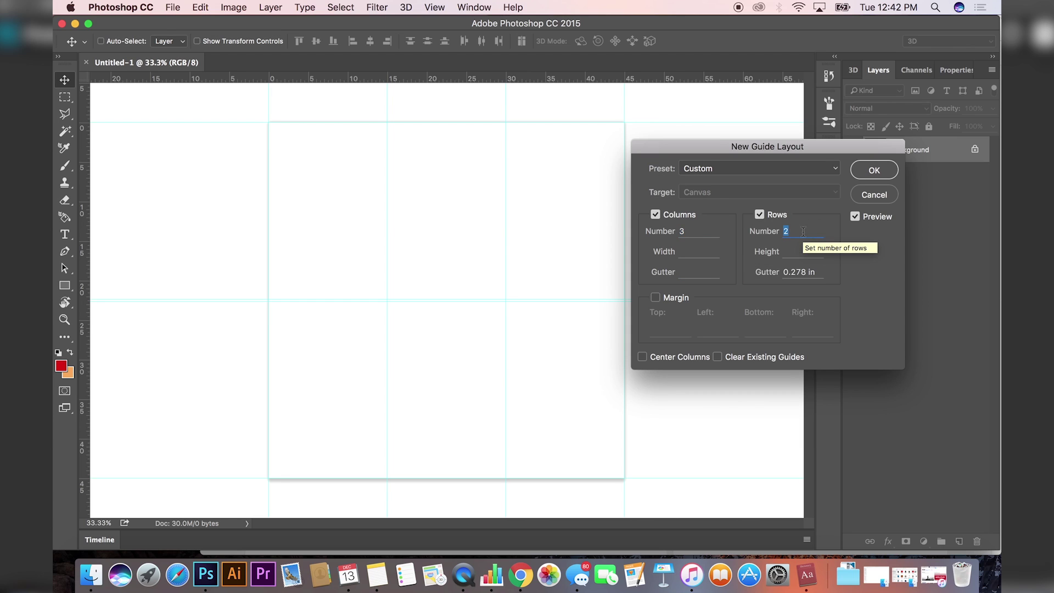
{"action": "type", "text": "3"}
{"action": "double_click", "coordinate": [788, 273]}
{"action": "key", "text": "BackSpace"}
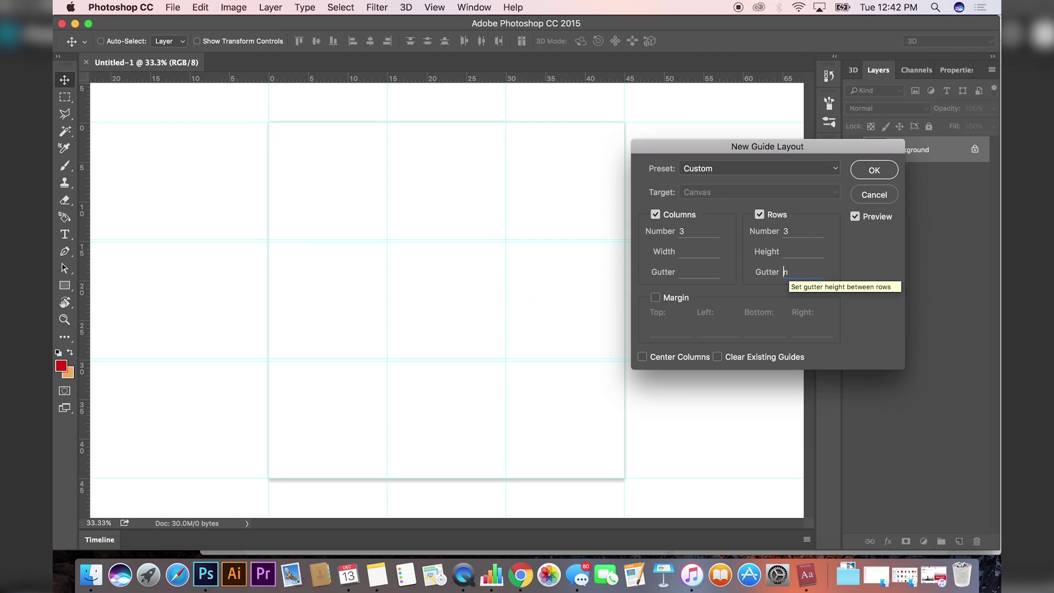
{"action": "left_click", "coordinate": [875, 170]}
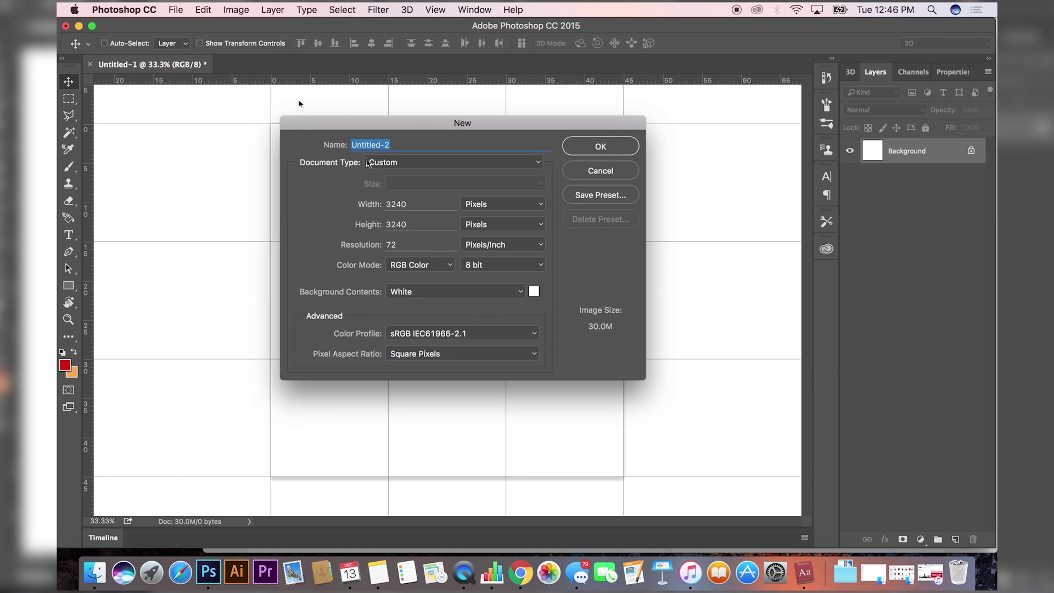
- Create a new 3240×1080 document and zoom out to see the whole banner
{"action": "double_click", "coordinate": [404, 225]}
{"action": "type", "text": "1080"}
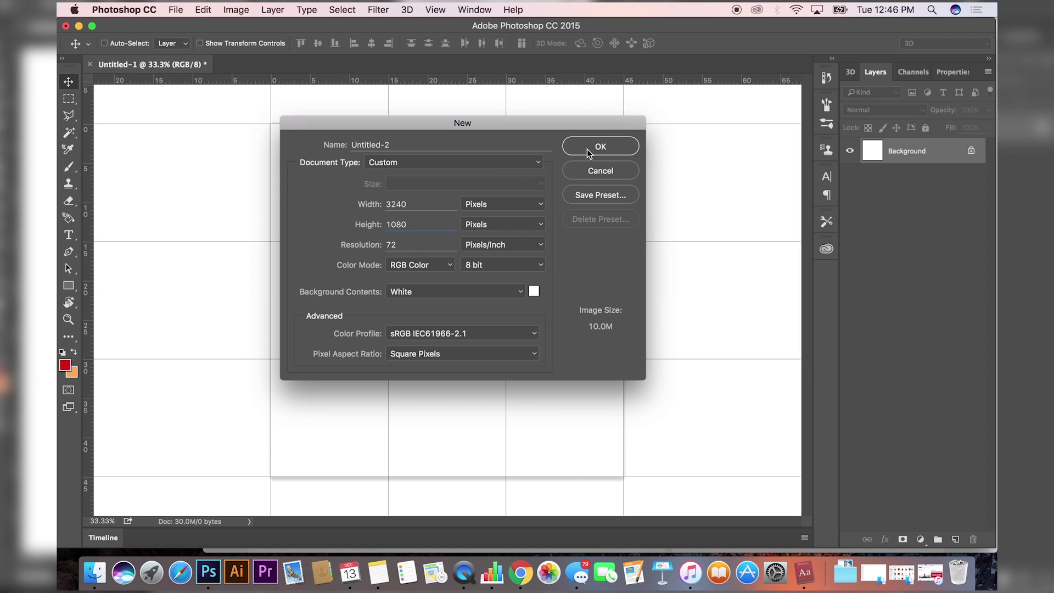
{"action": "left_click", "coordinate": [588, 153]}
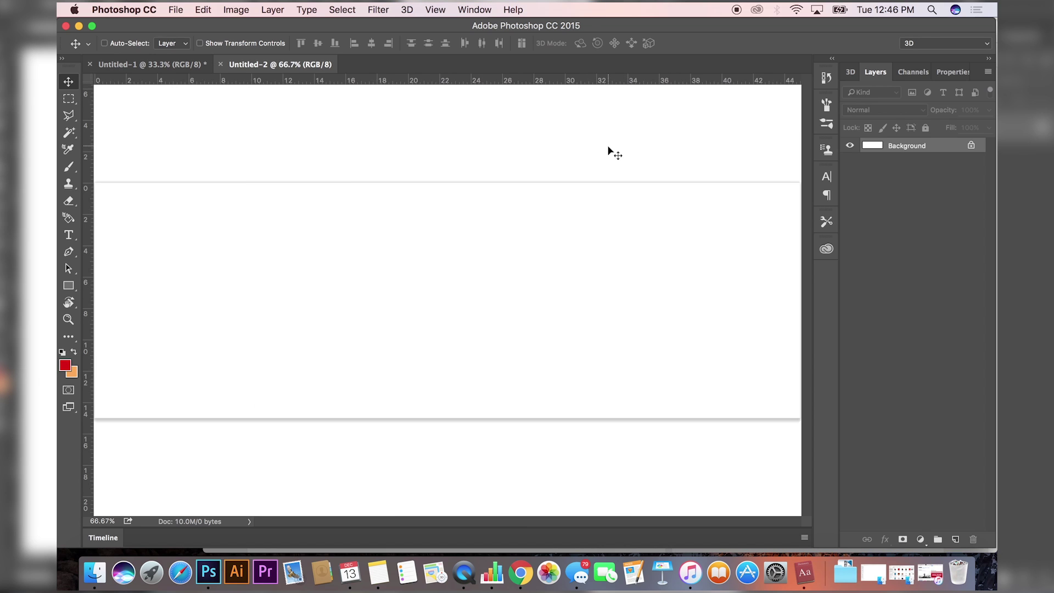
{"action": "key", "text": "super+minus"}
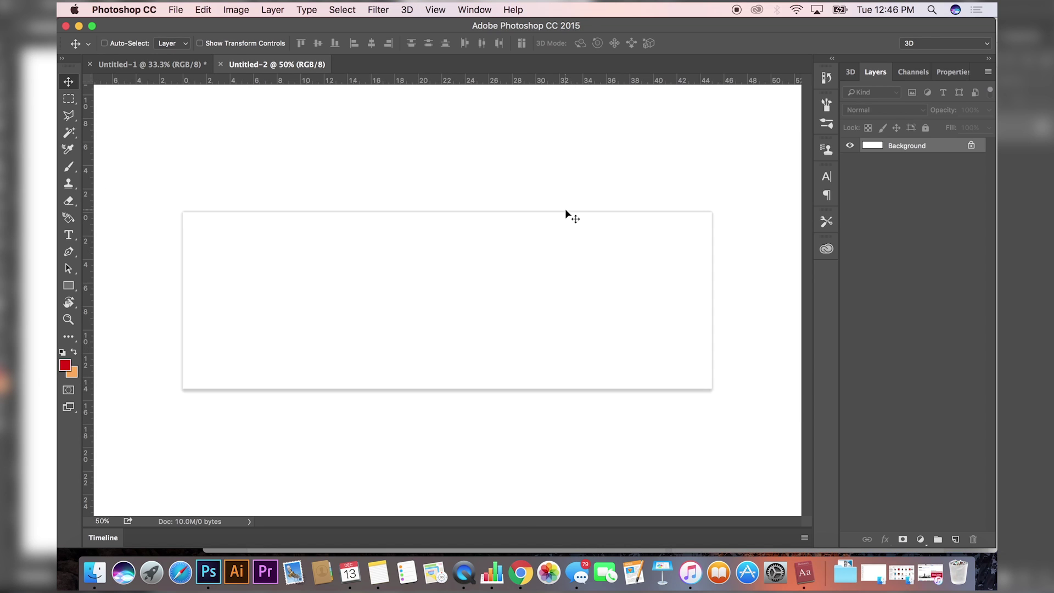
- Set the guide layout to 3 columns with the rows value cleared
{"action": "left_click", "coordinate": [437, 10]}
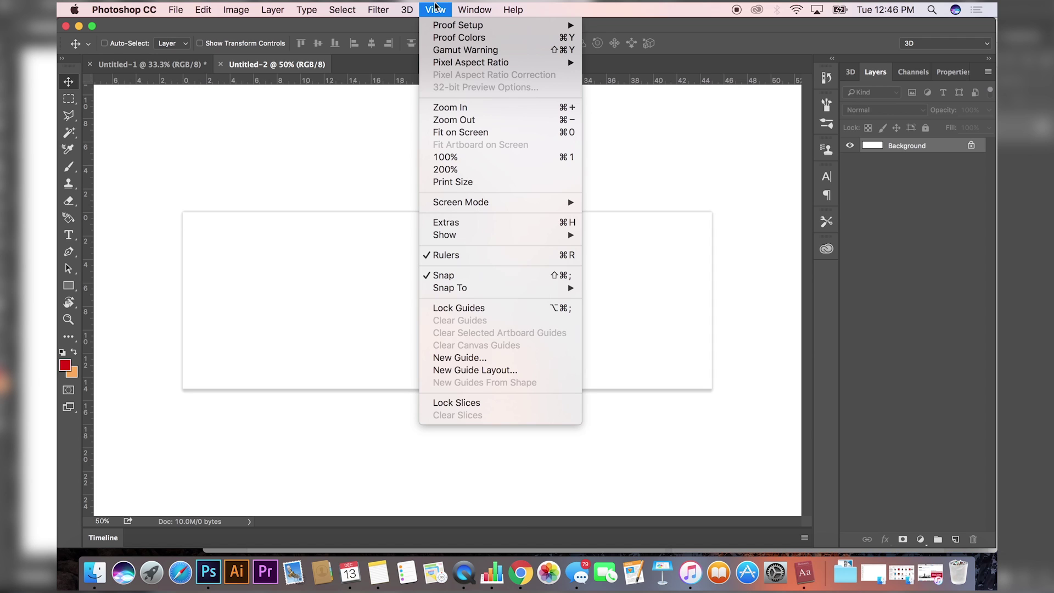
{"action": "left_click", "coordinate": [494, 371]}
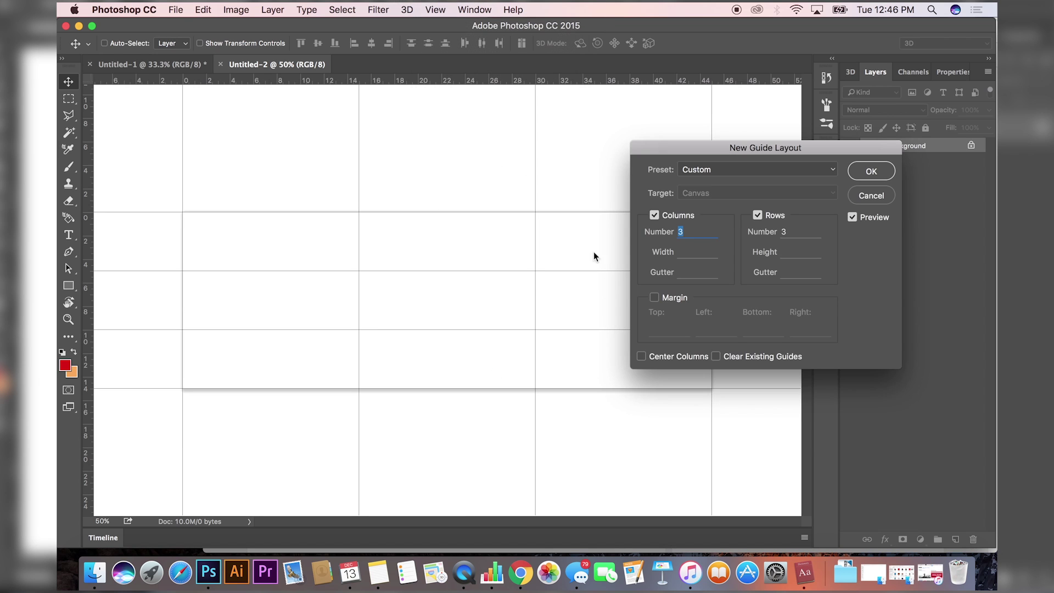
{"action": "double_click", "coordinate": [799, 230]}
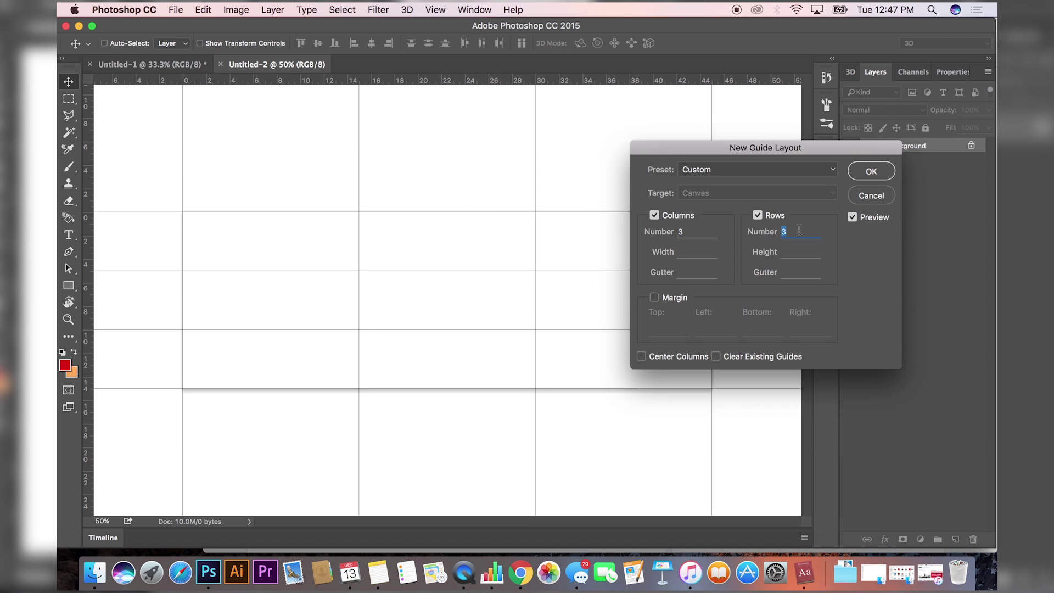
{"action": "key", "text": "BackSpace"}
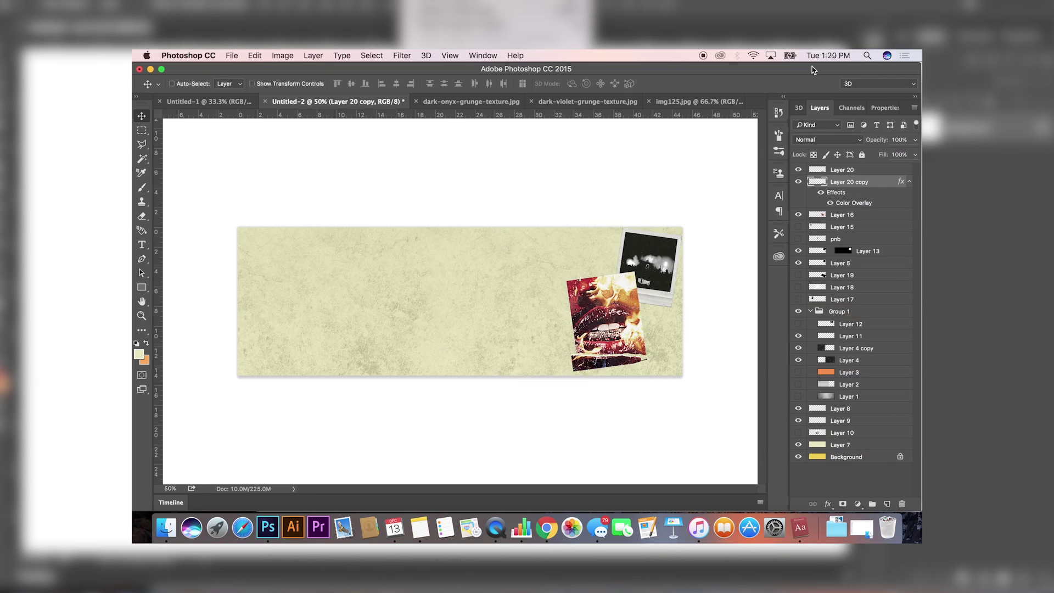
- Toggle a collage layer's visibility in the Layers panel of cc.psd
{"action": "left_click", "coordinate": [798, 171]}
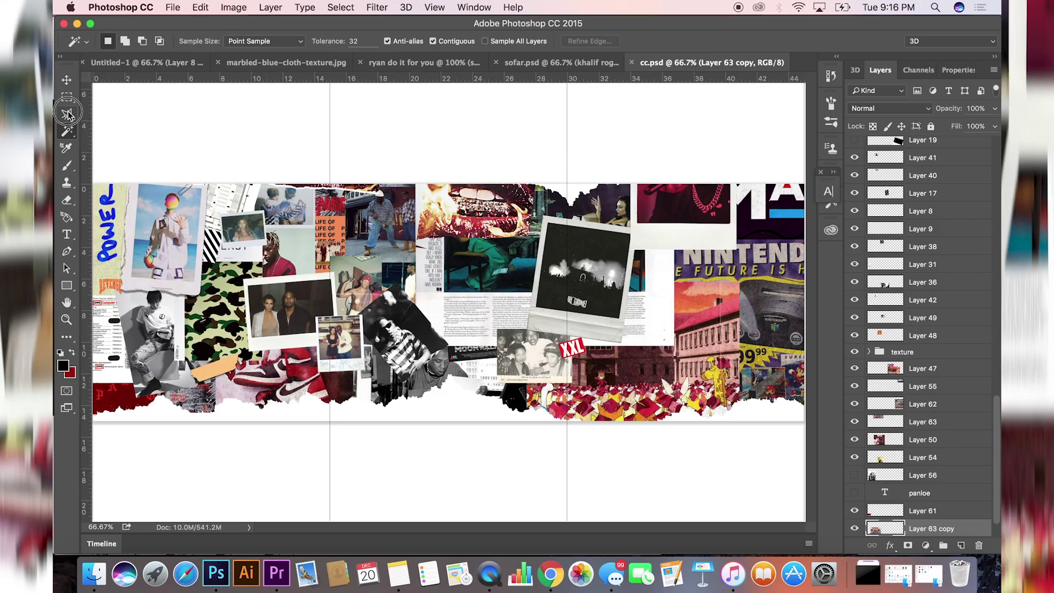
{"action": "left_click", "coordinate": [67, 114]}
- Switch to the Slice Tool and apply Slices From Guides to cut the banner into three panels
{"action": "left_click", "coordinate": [66, 97]}
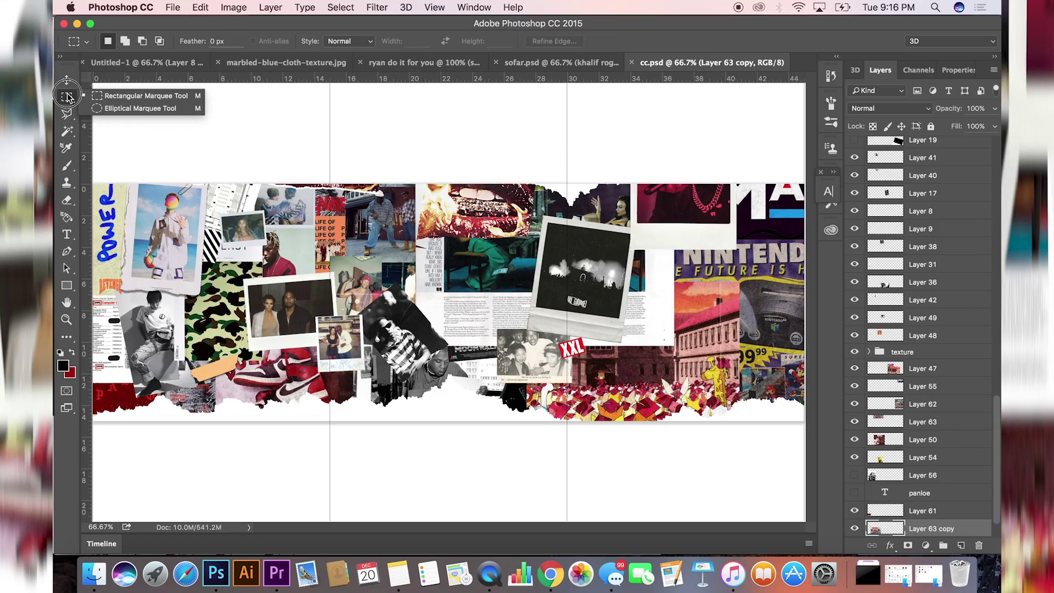
{"action": "left_click", "coordinate": [67, 285]}
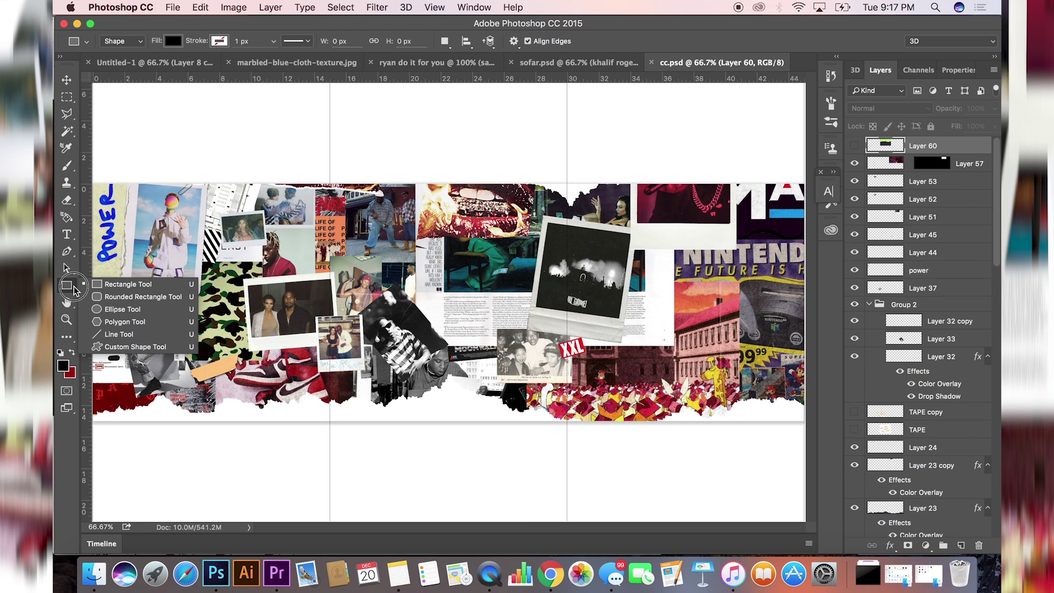
{"action": "left_click", "coordinate": [72, 305]}
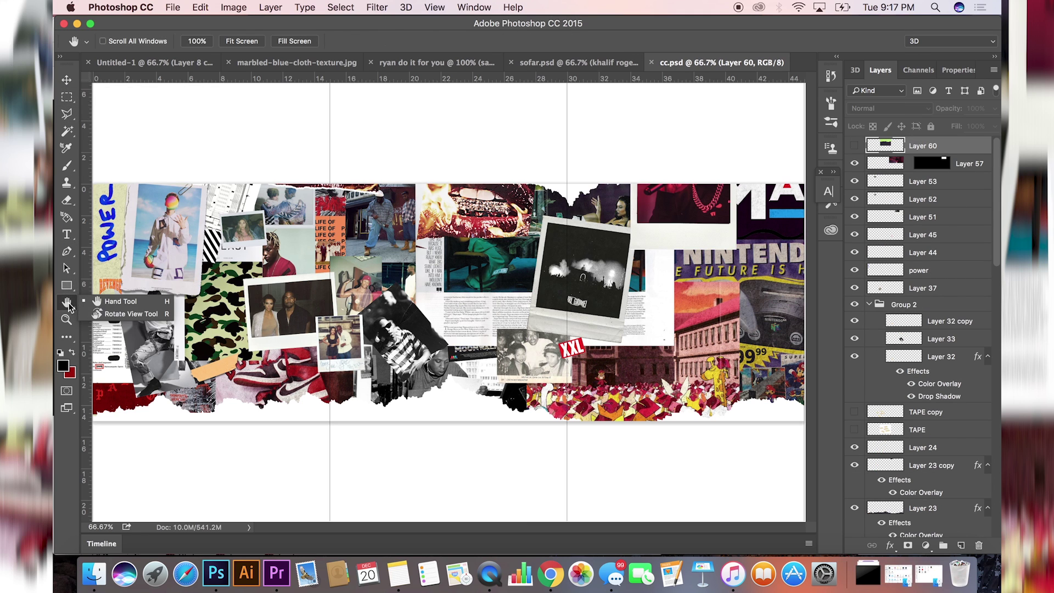
{"action": "left_click", "coordinate": [67, 339]}
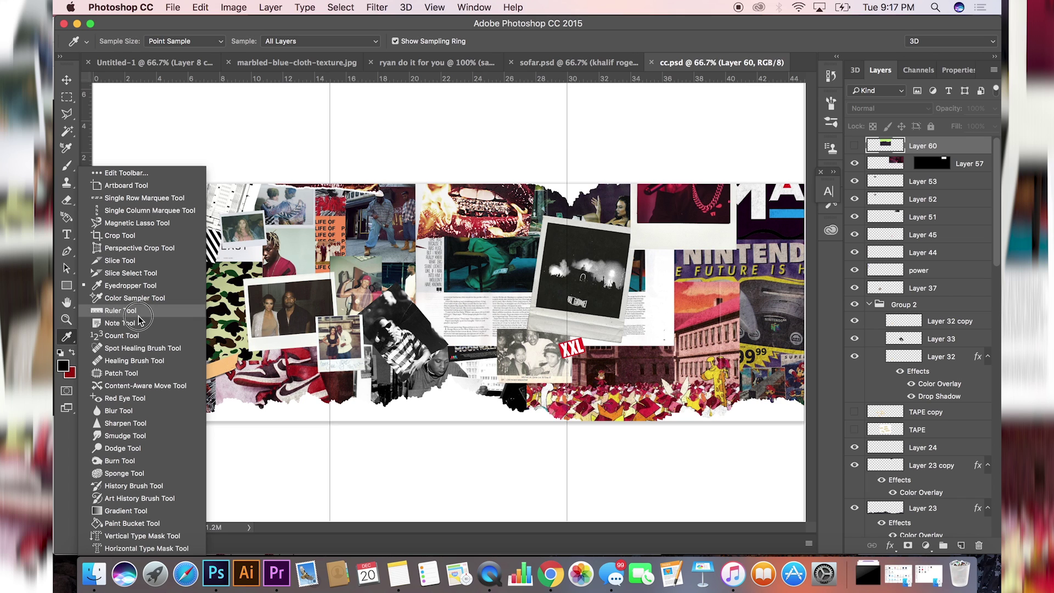
{"action": "left_click", "coordinate": [120, 260]}
{"action": "left_click", "coordinate": [69, 336]}
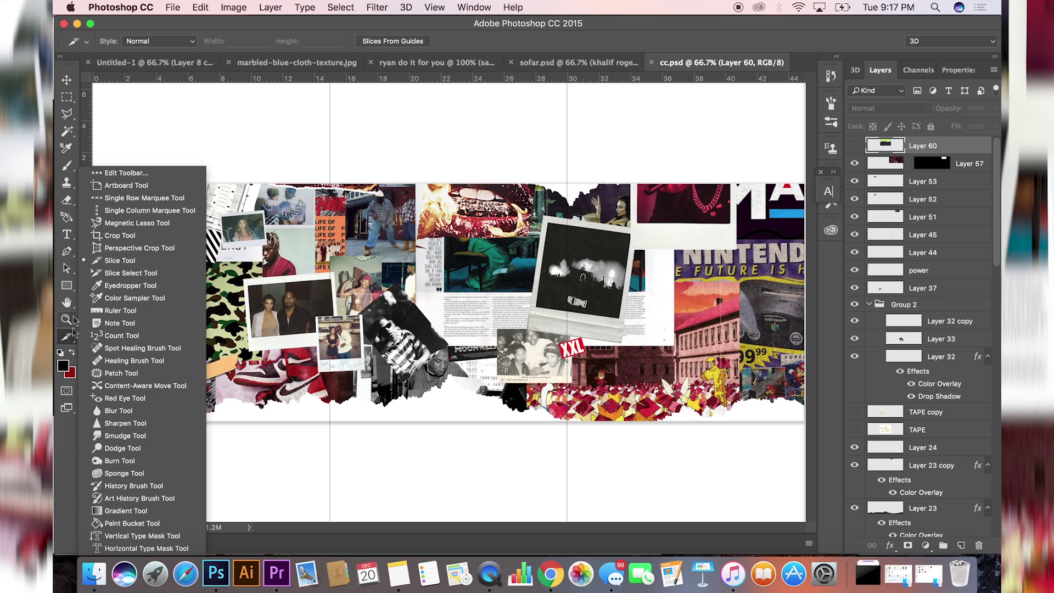
{"action": "left_click", "coordinate": [70, 338]}
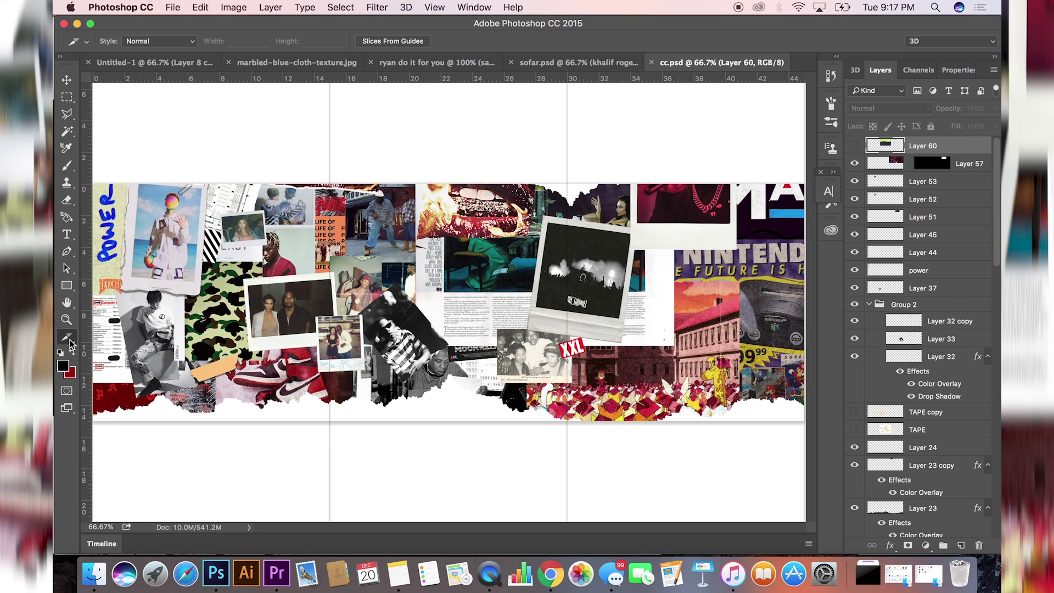
{"action": "left_click", "coordinate": [397, 41]}
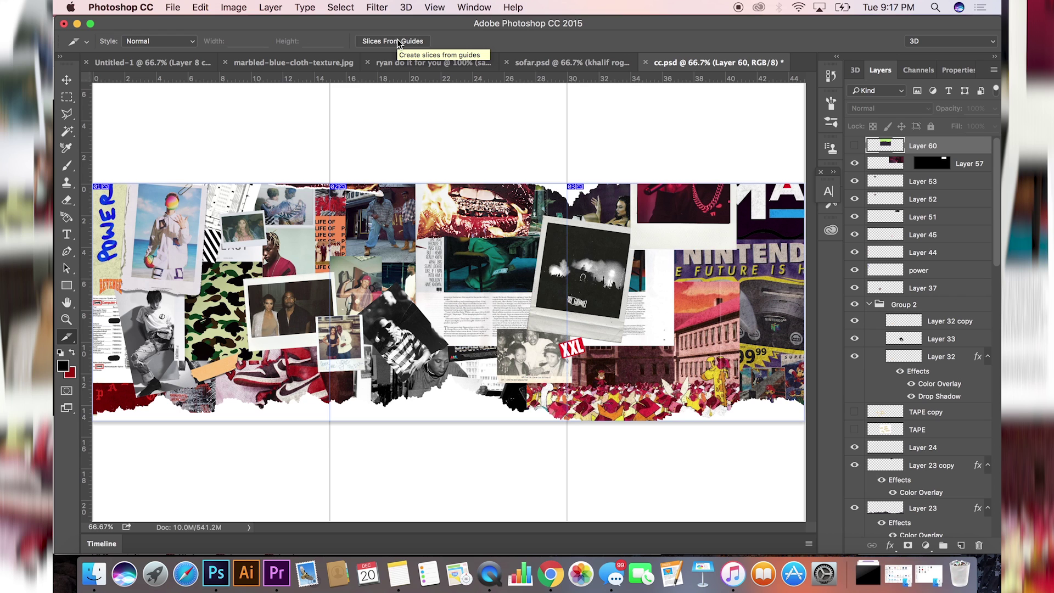
- Save the slices through Save for Web (Legacy) as PNG-24, keeping Monitor Color preview
{"action": "left_click", "coordinate": [172, 8]}
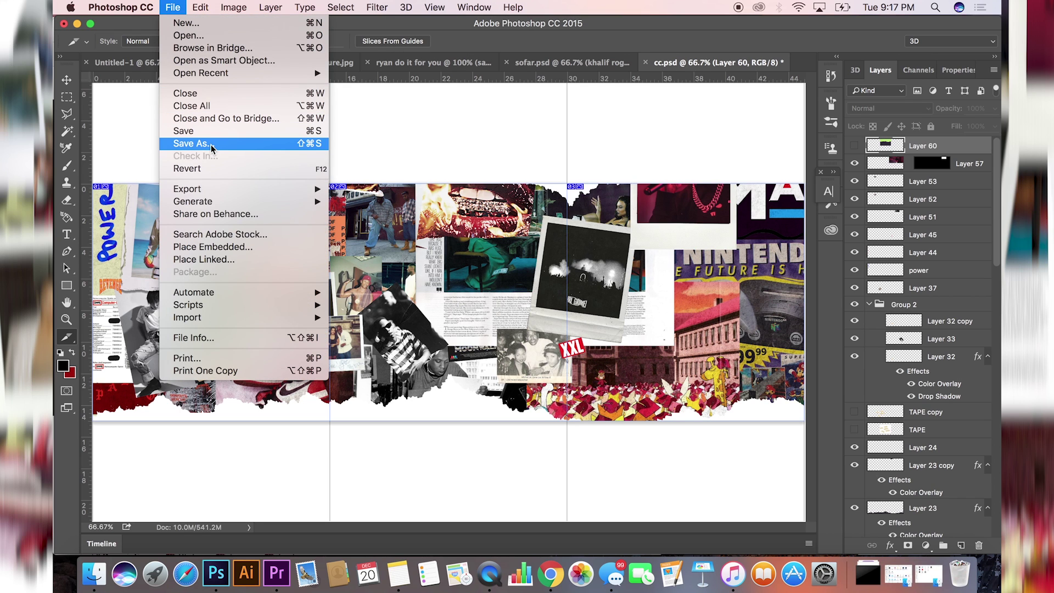
{"action": "mouse_move", "coordinate": [300, 189]}
{"action": "left_click", "coordinate": [379, 242]}
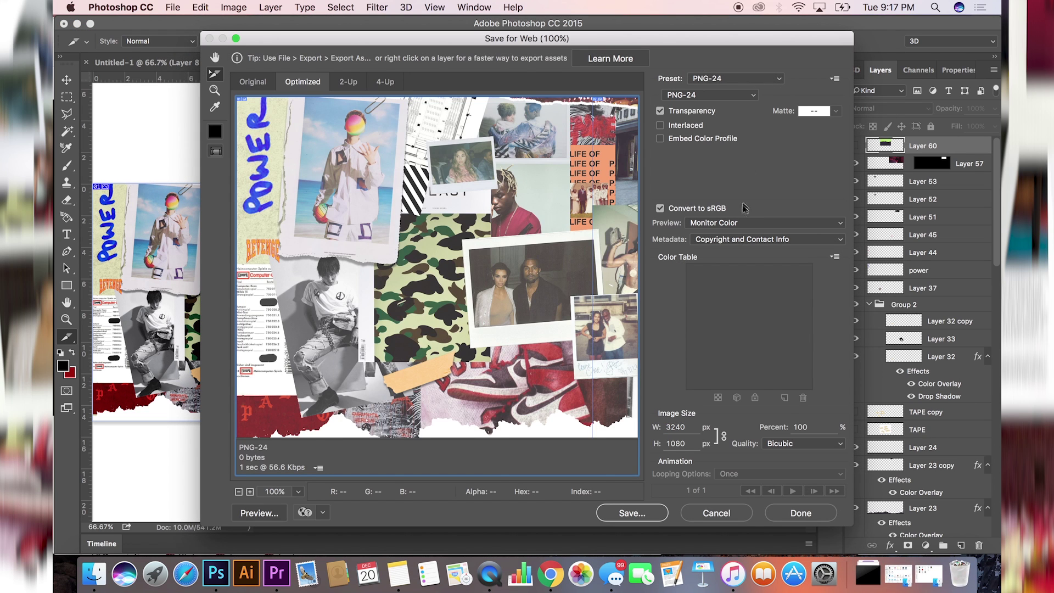
{"action": "left_click", "coordinate": [741, 223]}
{"action": "left_click", "coordinate": [756, 201]}
{"action": "left_click", "coordinate": [736, 78]}
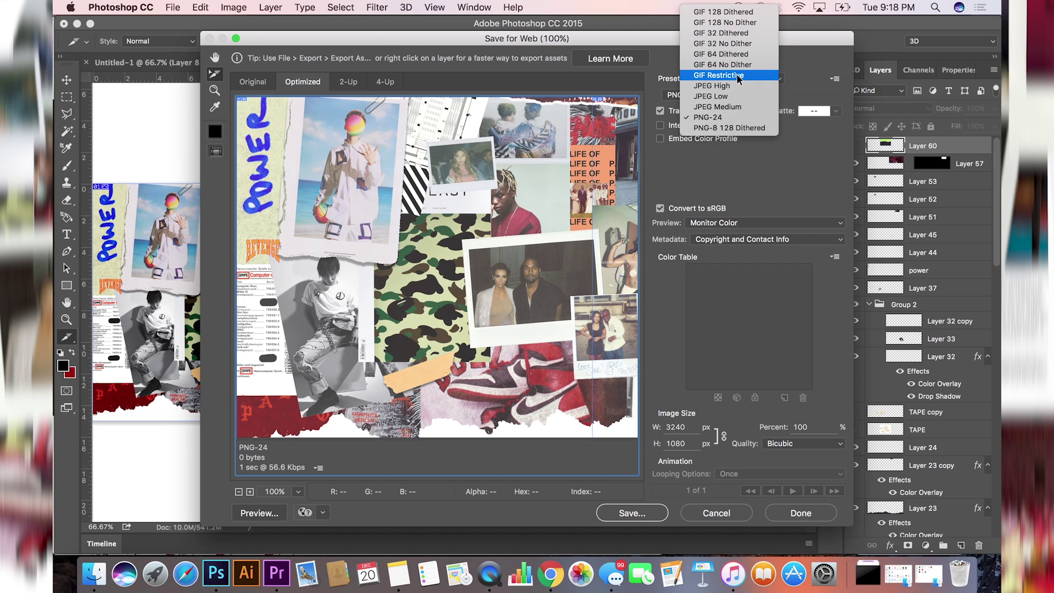
{"action": "left_click", "coordinate": [714, 117]}
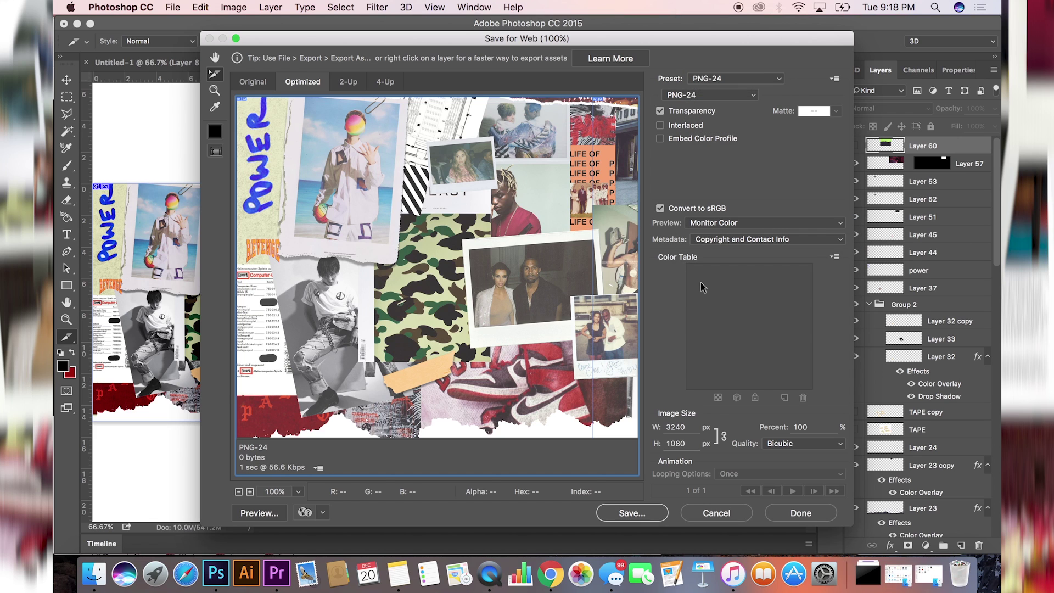
{"action": "left_click", "coordinate": [637, 513]}
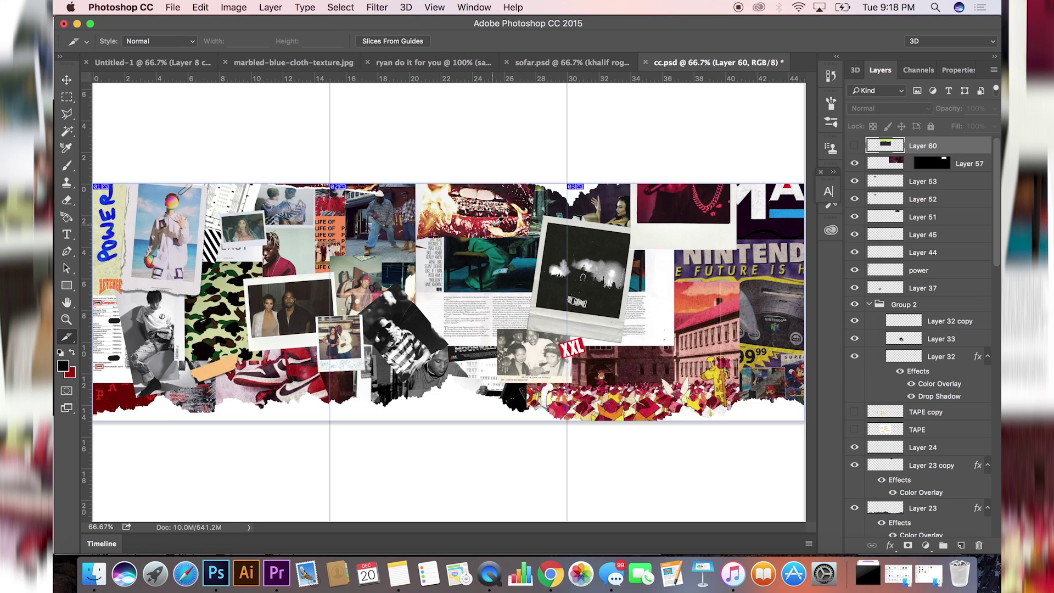
- In Finder, open instagram Tutorial > images and select the three exported PNG slices
{"action": "left_click", "coordinate": [95, 574]}
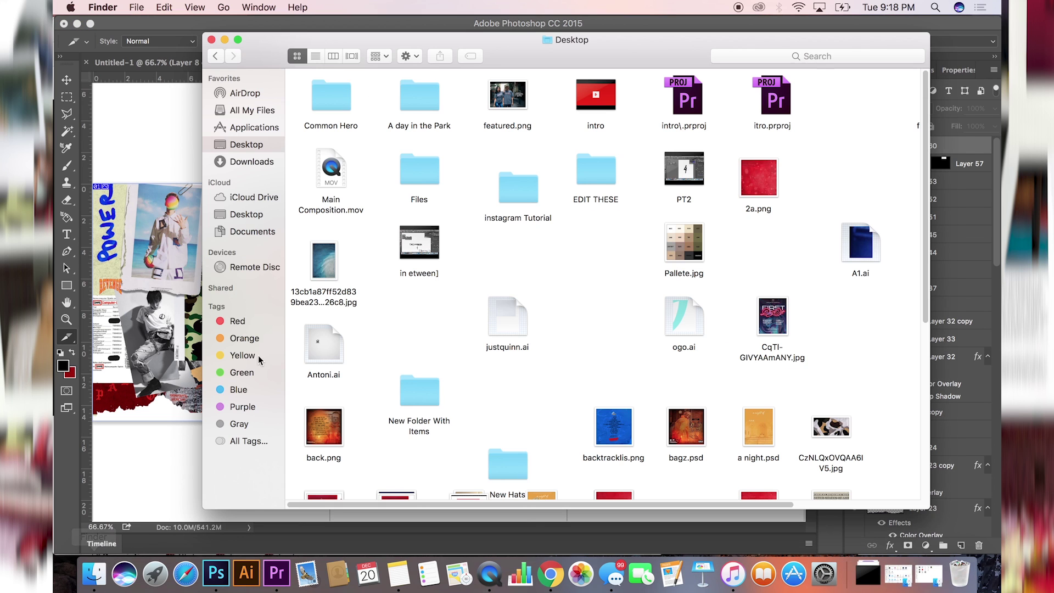
{"action": "double_click", "coordinate": [516, 175]}
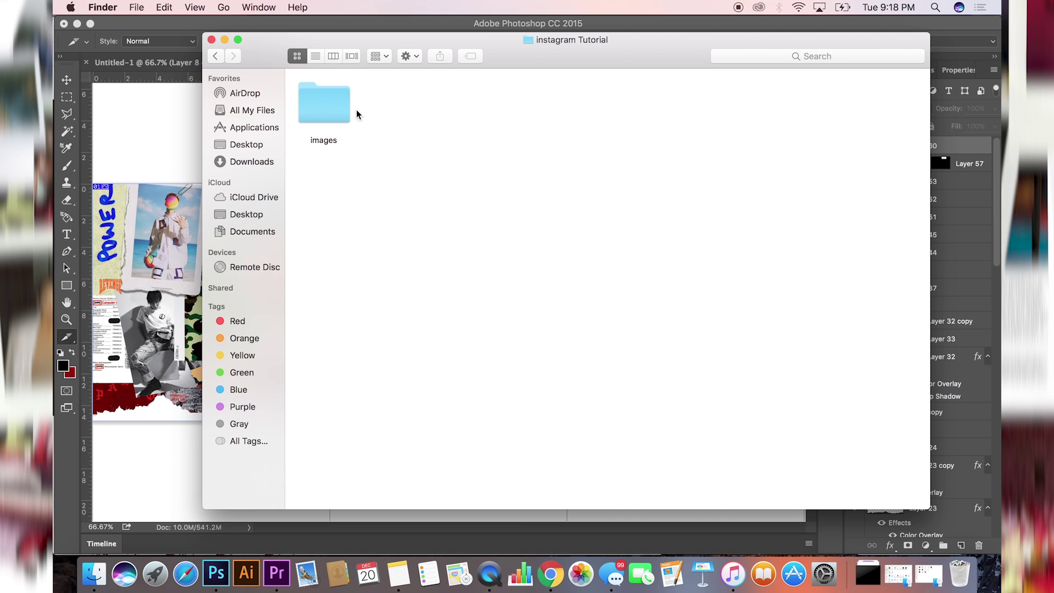
{"action": "double_click", "coordinate": [347, 110]}
{"action": "left_click_drag", "start_coordinate": [524, 173], "coordinate": [326, 104]}
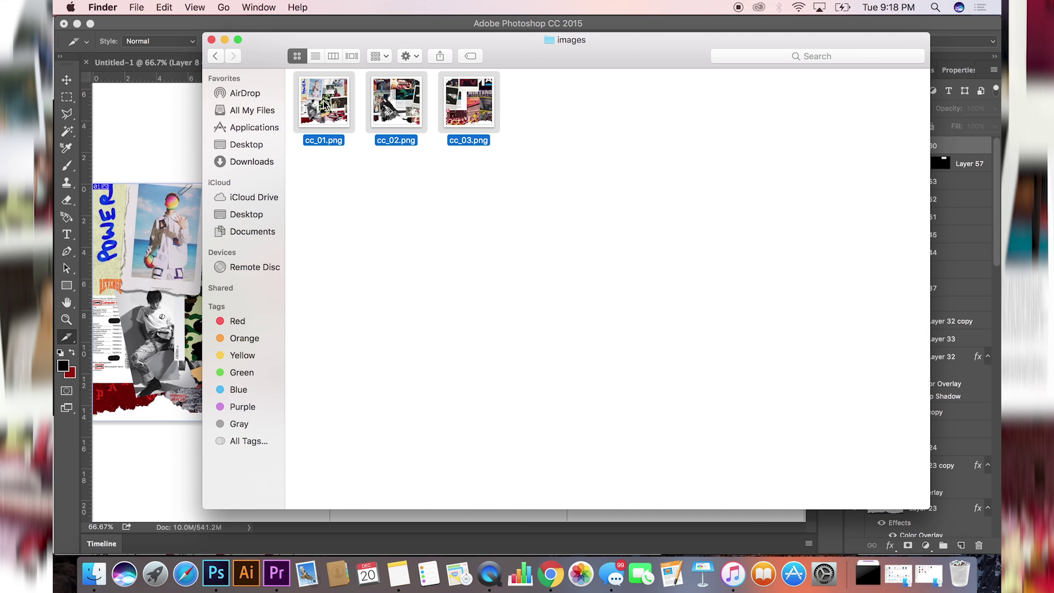
- Quick Look preview cc_01.png, then cc_02.png and cc_03.png
{"action": "key", "text": "space"}
{"action": "key", "text": "Right"}
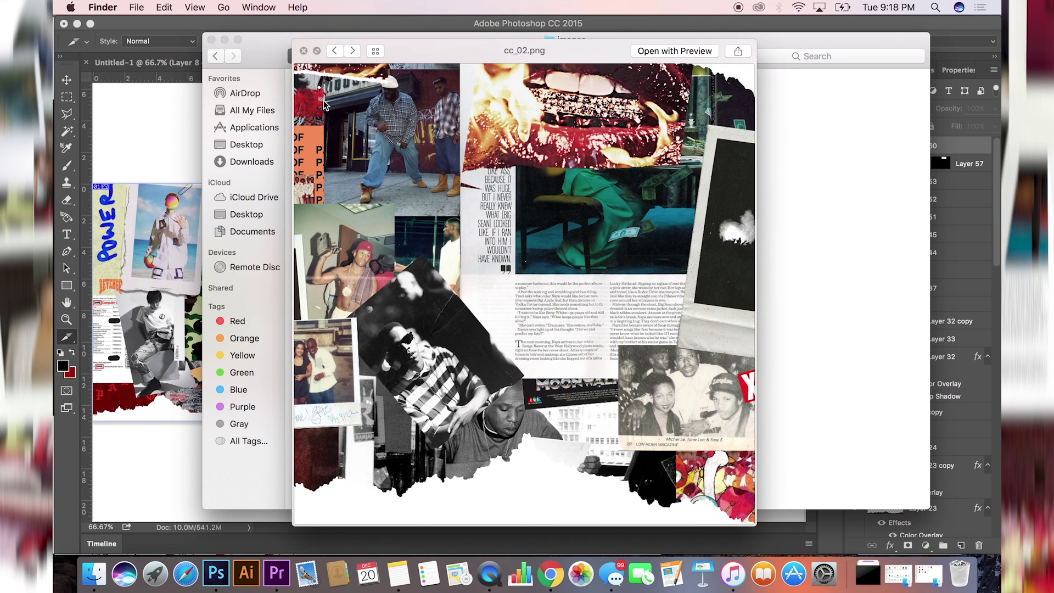
{"action": "key", "text": "Right"}
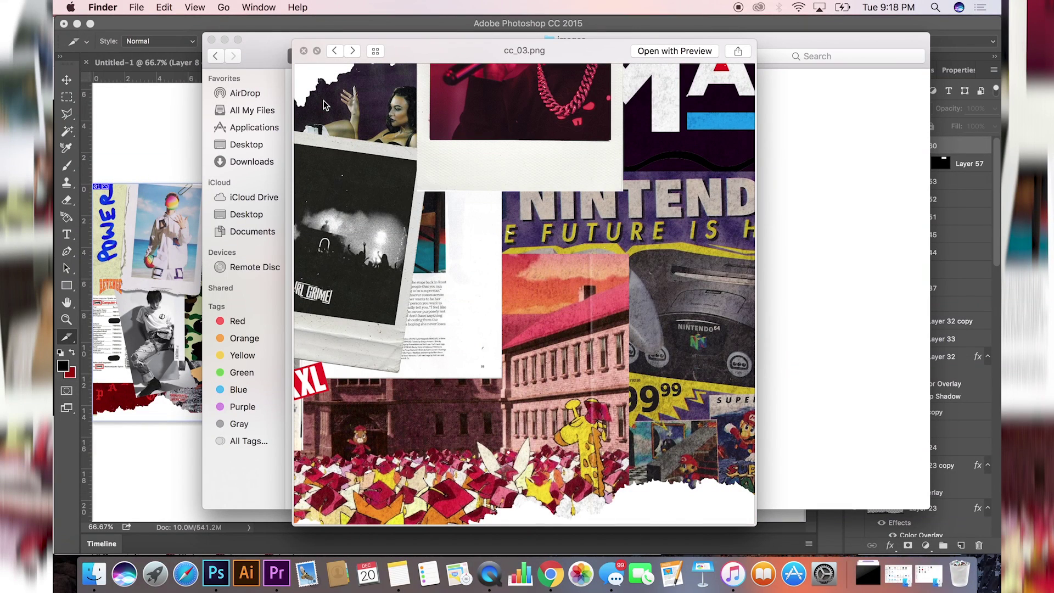